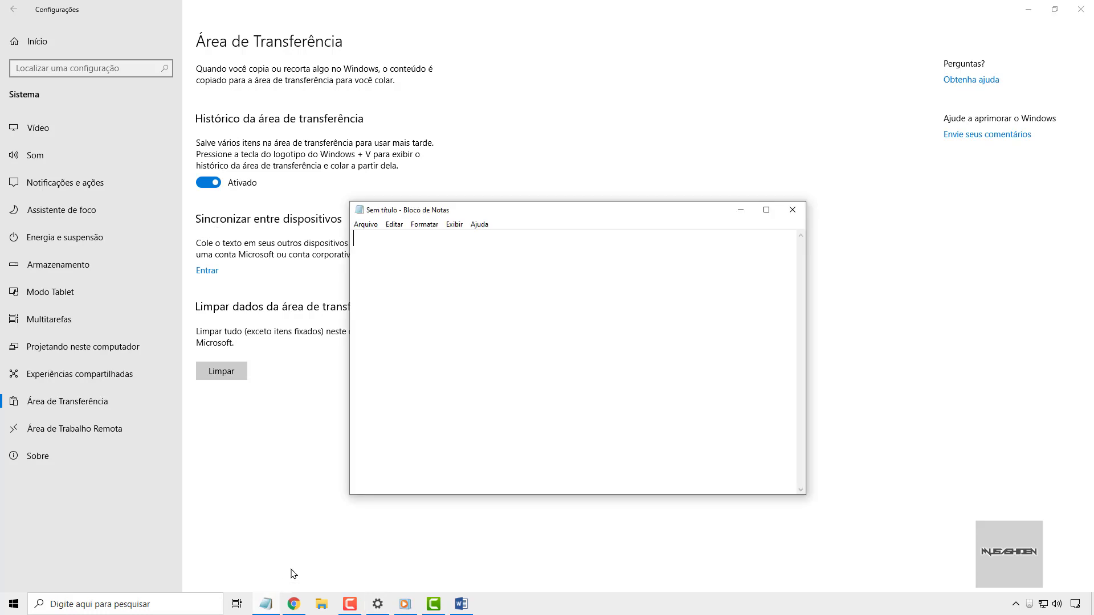
- Write "exemplo de texto para copiar" in the blank Notepad file, copy all of it, and minimize the window
{"action": "type", "text": "exempl"}
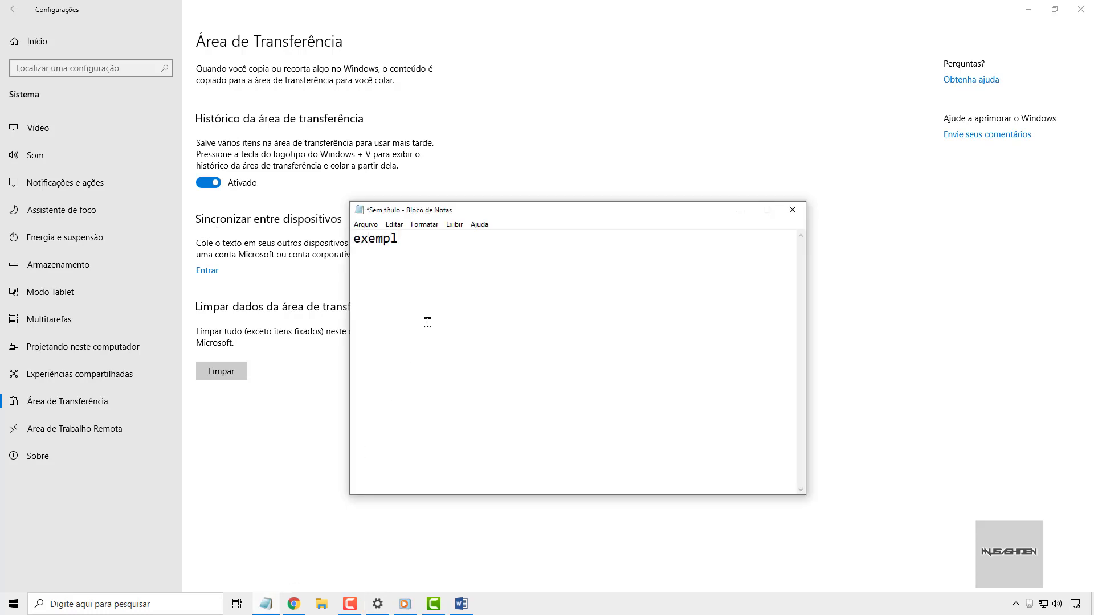
{"action": "type", "text": "o de texto para cop"}
{"action": "key", "text": "BackSpace"}
{"action": "type", "text": "opiar"}
{"action": "key", "text": "ctrl+a"}
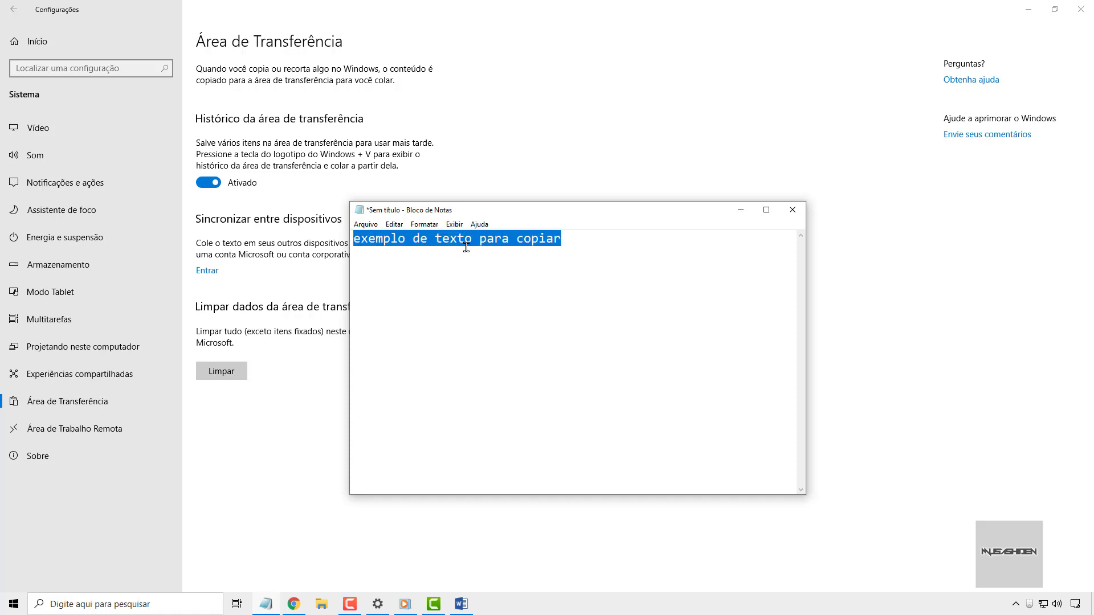
{"action": "left_click", "coordinate": [740, 210]}
- Switch to Word, copy the opening text of the first paragraph under "Ponto de Restauração", and minimize that document
{"action": "key", "text": "alt+Tab"}
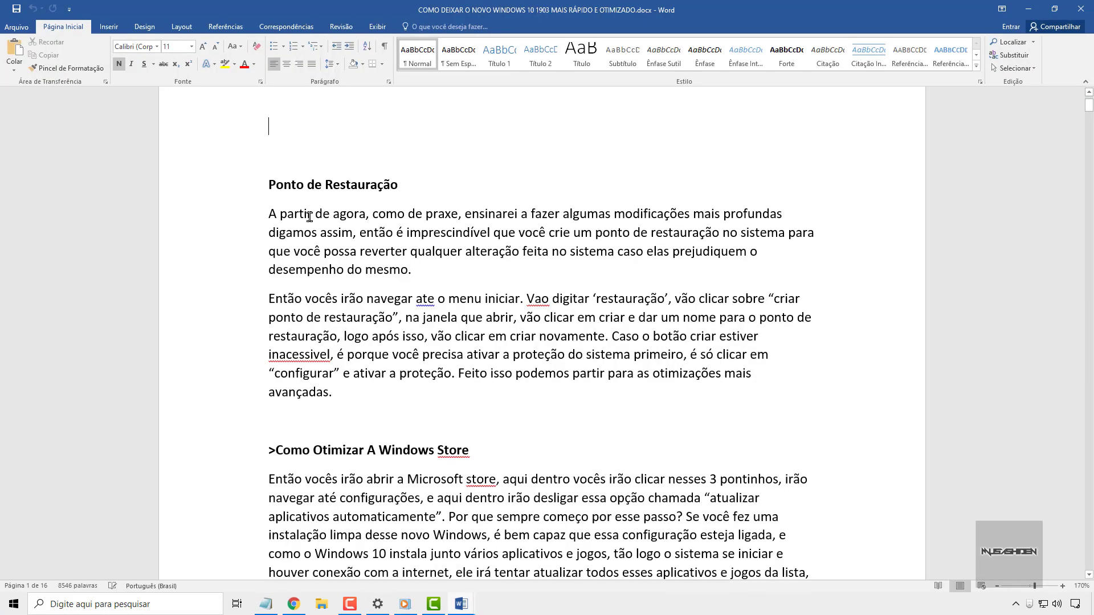
{"action": "left_click_drag", "start_coordinate": [272, 212], "coordinate": [713, 237]}
{"action": "right_click", "coordinate": [734, 239]}
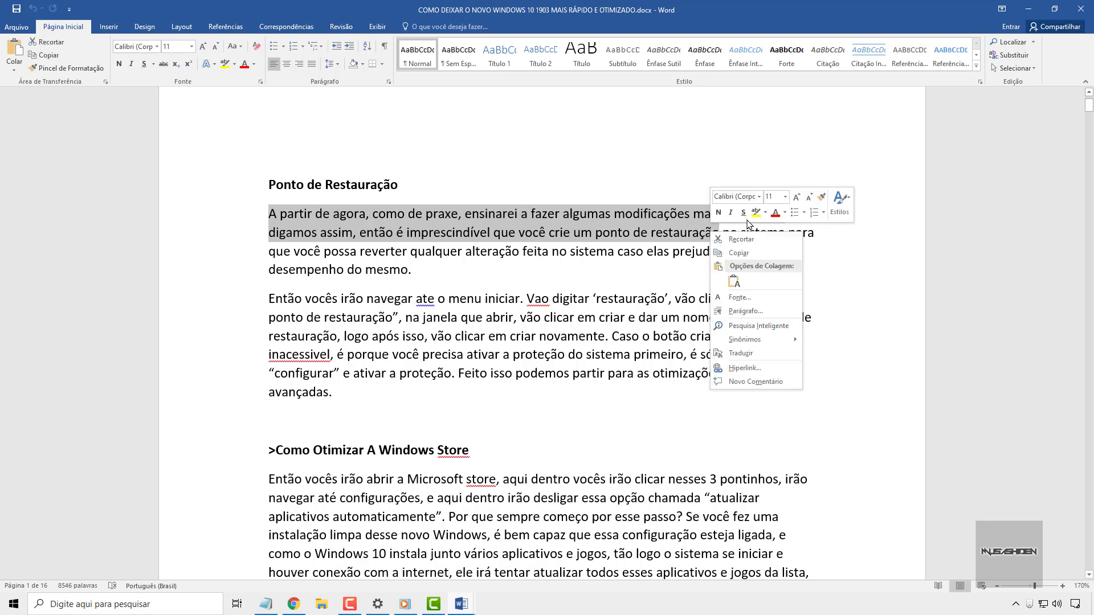
{"action": "left_click", "coordinate": [744, 257]}
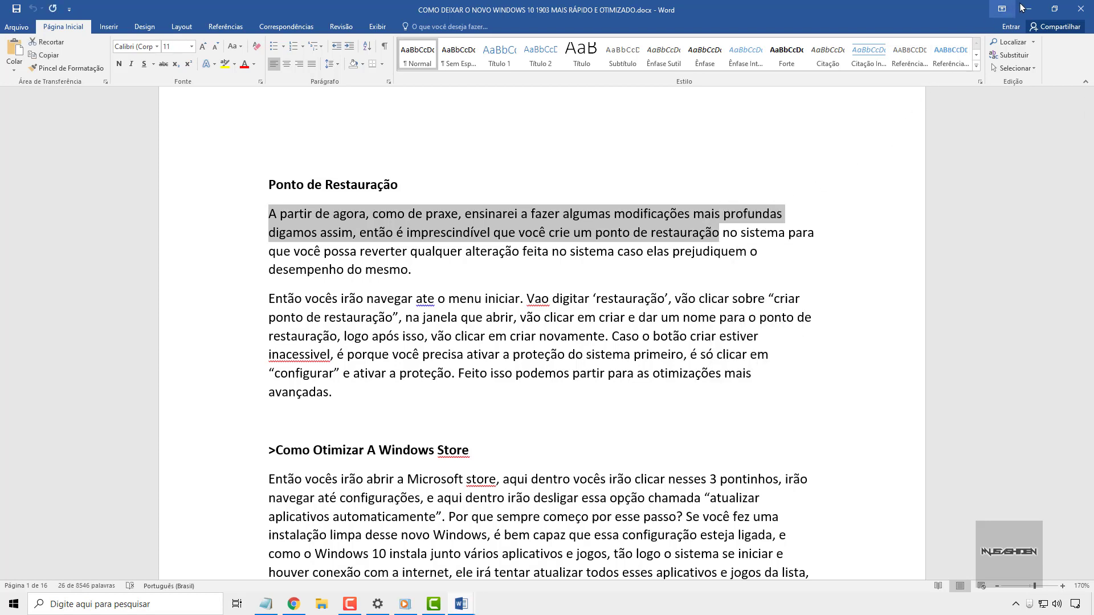
{"action": "left_click", "coordinate": [1023, 8]}
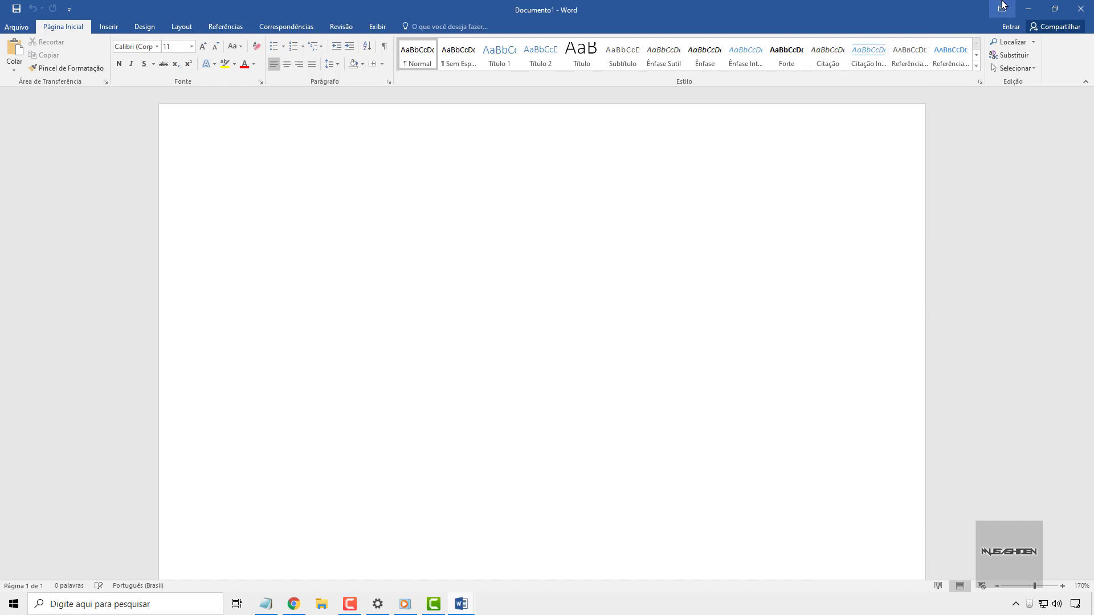
- Open the clipboard history and paste its "exemplo de texto para copiar" entry into the blank Word document
{"action": "left_click", "coordinate": [1029, 8]}
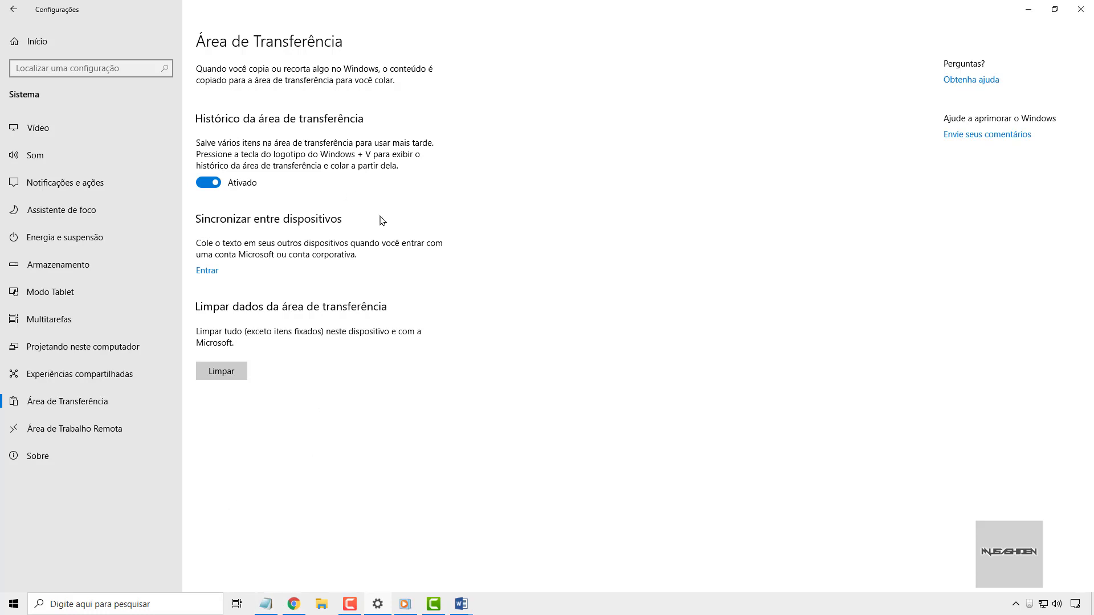
{"action": "key", "text": "super+v"}
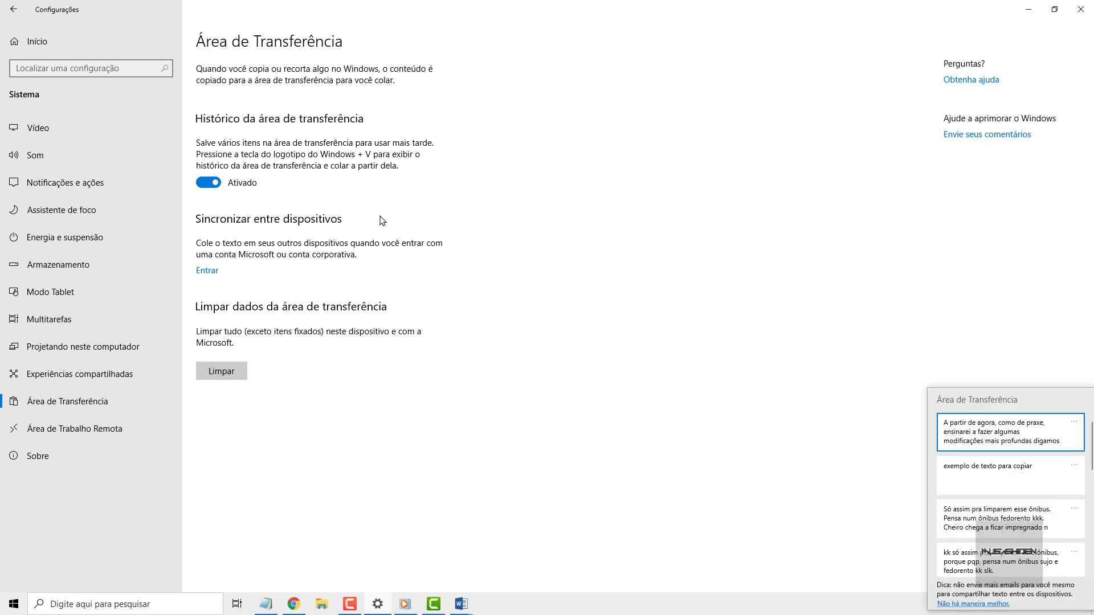
{"action": "left_click", "coordinate": [1028, 8]}
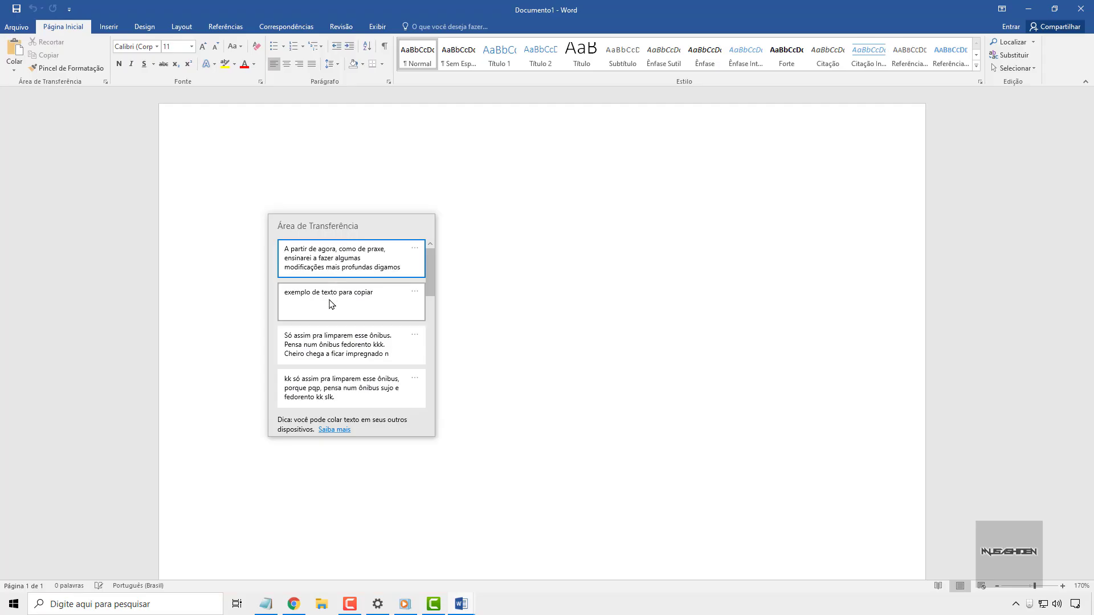
{"action": "left_click", "coordinate": [329, 303]}
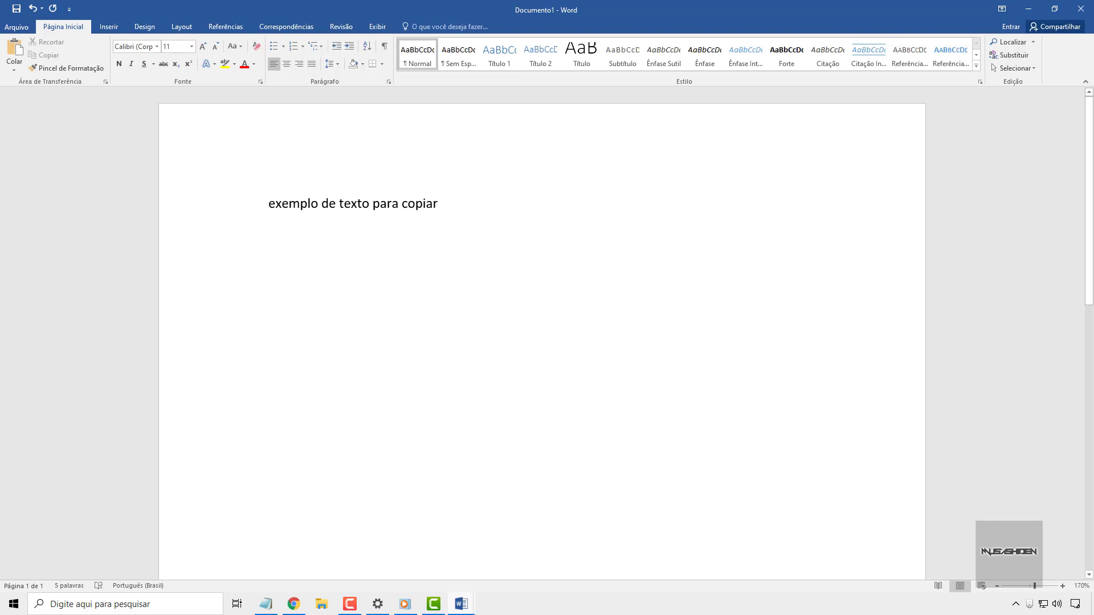
- Close Documento1 in Word without saving its changes
{"action": "left_click", "coordinate": [188, 214]}
{"action": "left_click", "coordinate": [766, 190]}
{"action": "left_click", "coordinate": [1081, 13]}
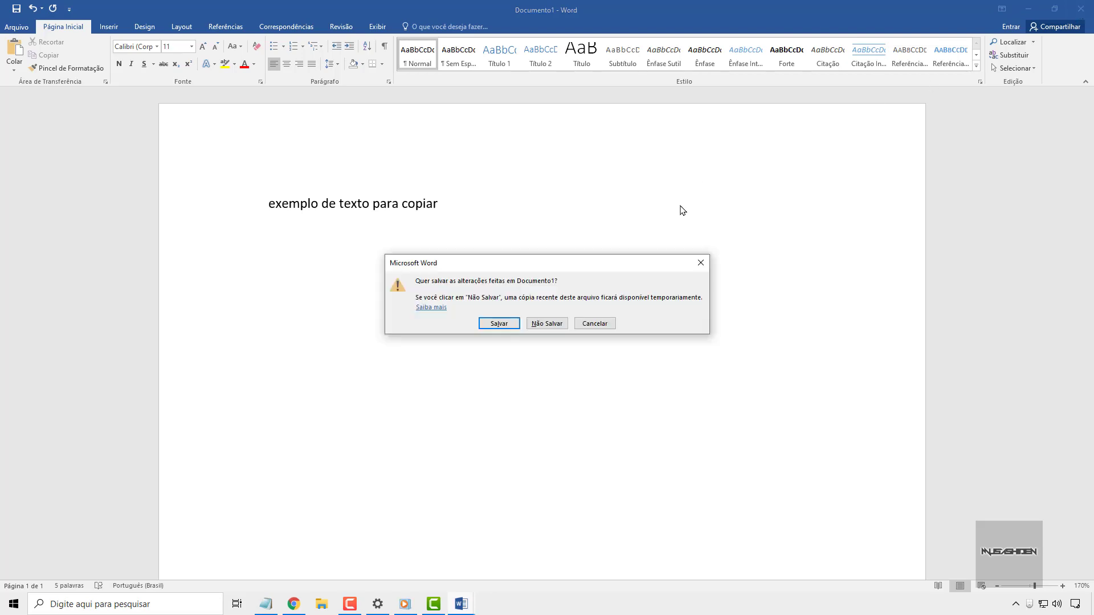
{"action": "left_click", "coordinate": [542, 323]}
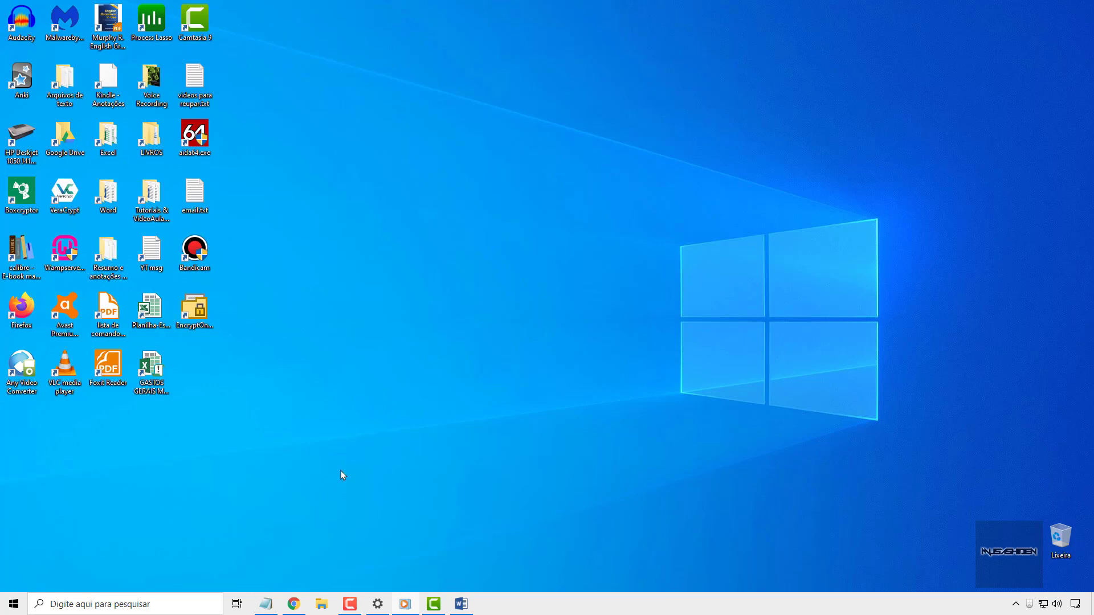
- Return to Notepad and paste the "exemplo de texto para copiar" entry from the clipboard history
{"action": "key", "text": "super+v"}
{"action": "left_click", "coordinate": [324, 308]}
{"action": "left_click", "coordinate": [265, 604]}
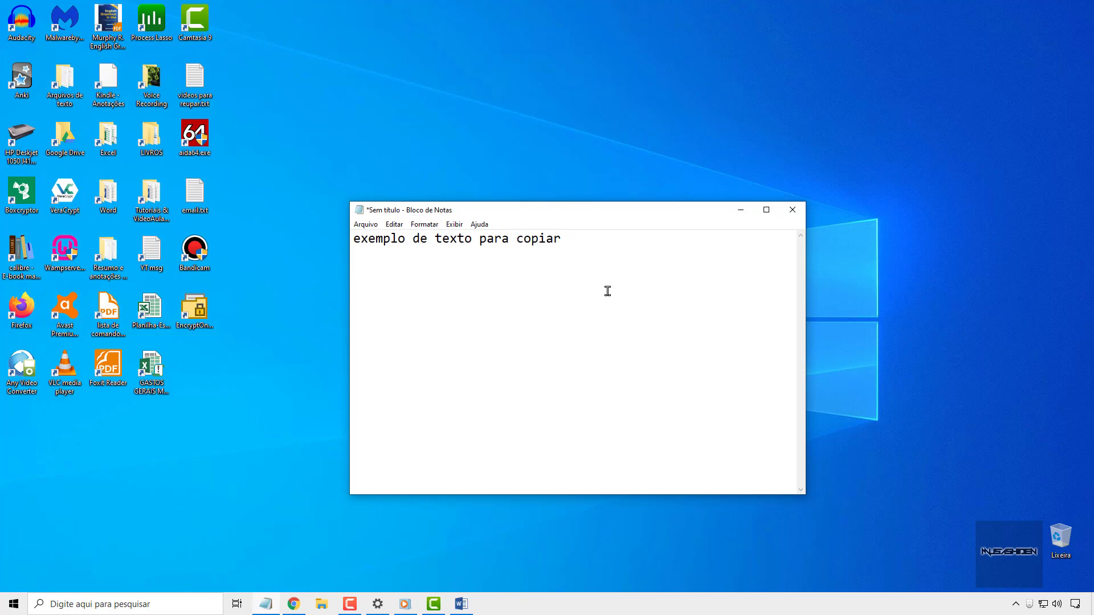
{"action": "key", "text": "ctrl+v"}
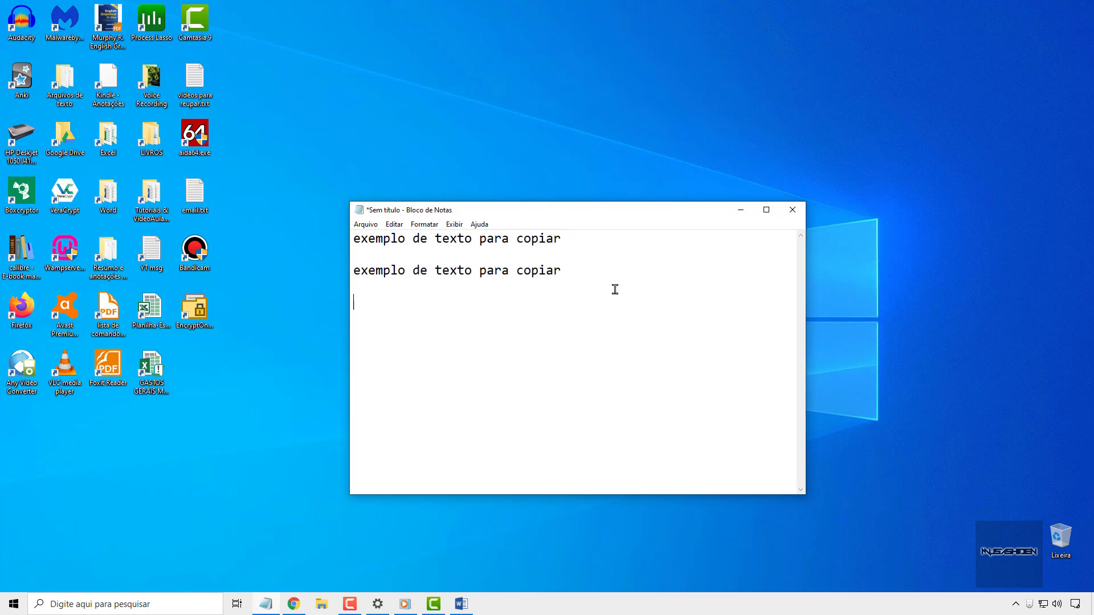
- Open the clipboard history over the Settings window, clear all of its items, and close the history
{"action": "key", "text": "ctrl+v"}
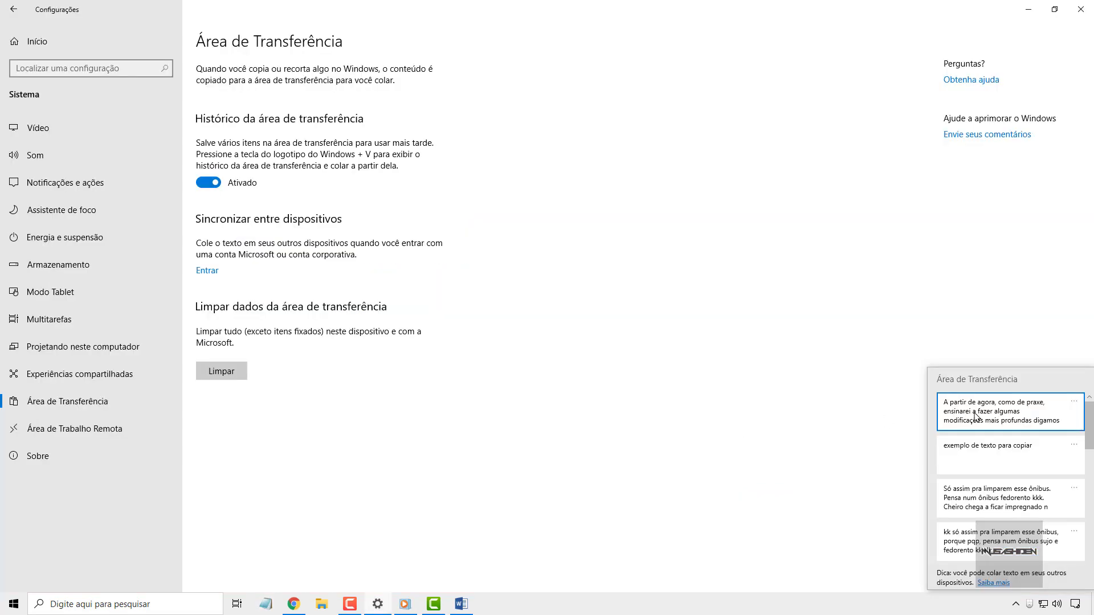
{"action": "left_click", "coordinate": [1075, 404]}
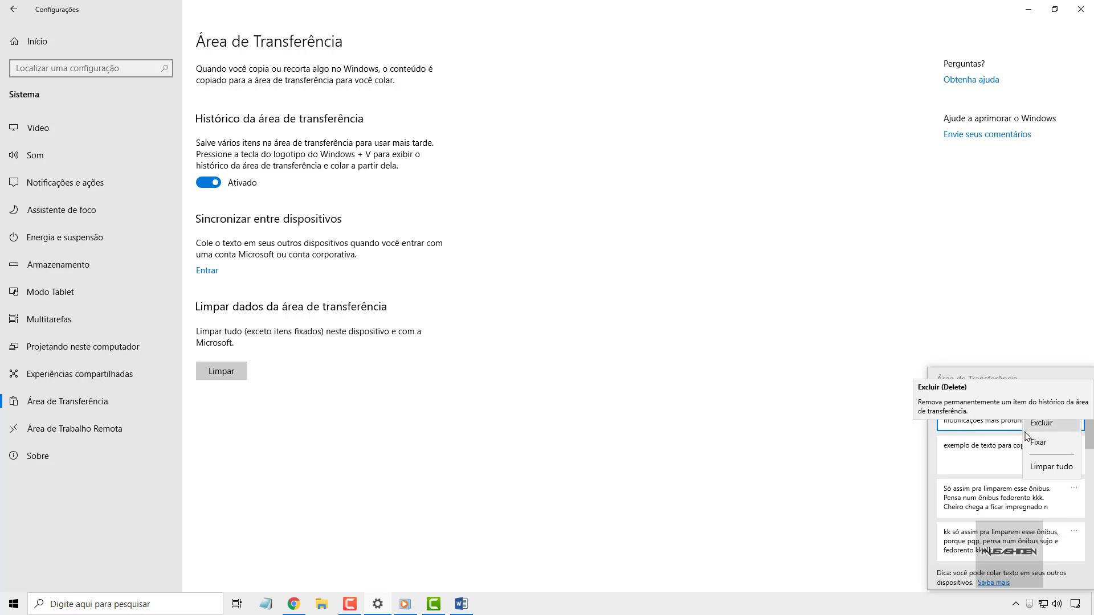
{"action": "left_click", "coordinate": [1050, 466]}
{"action": "key", "text": "Escape"}
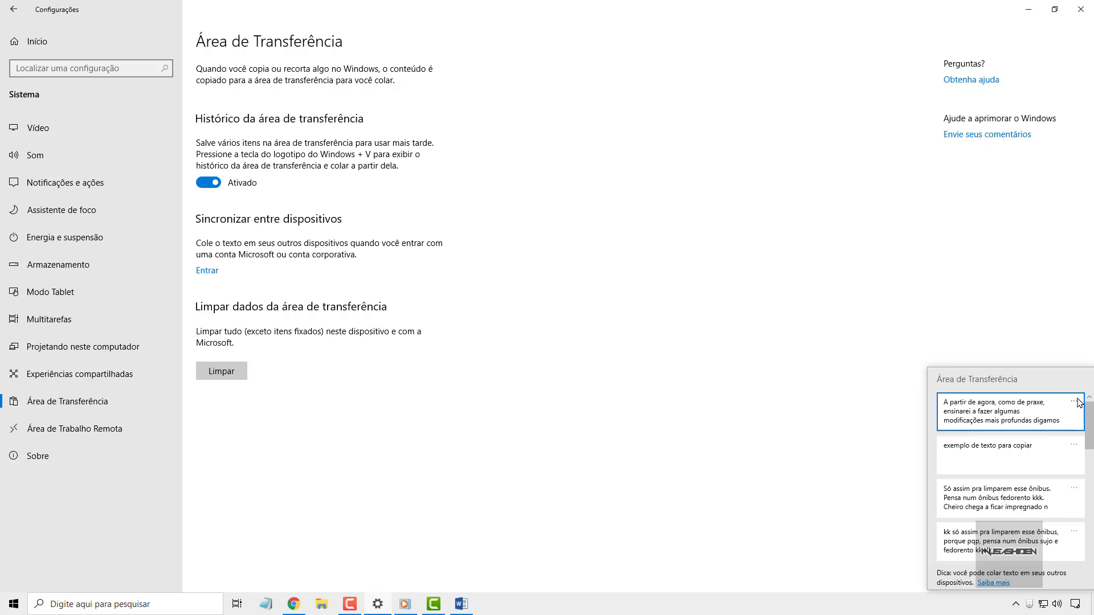
{"action": "left_click", "coordinate": [1074, 402]}
{"action": "key", "text": "Escape"}
{"action": "left_click", "coordinate": [1075, 402]}
{"action": "left_click", "coordinate": [1049, 466]}
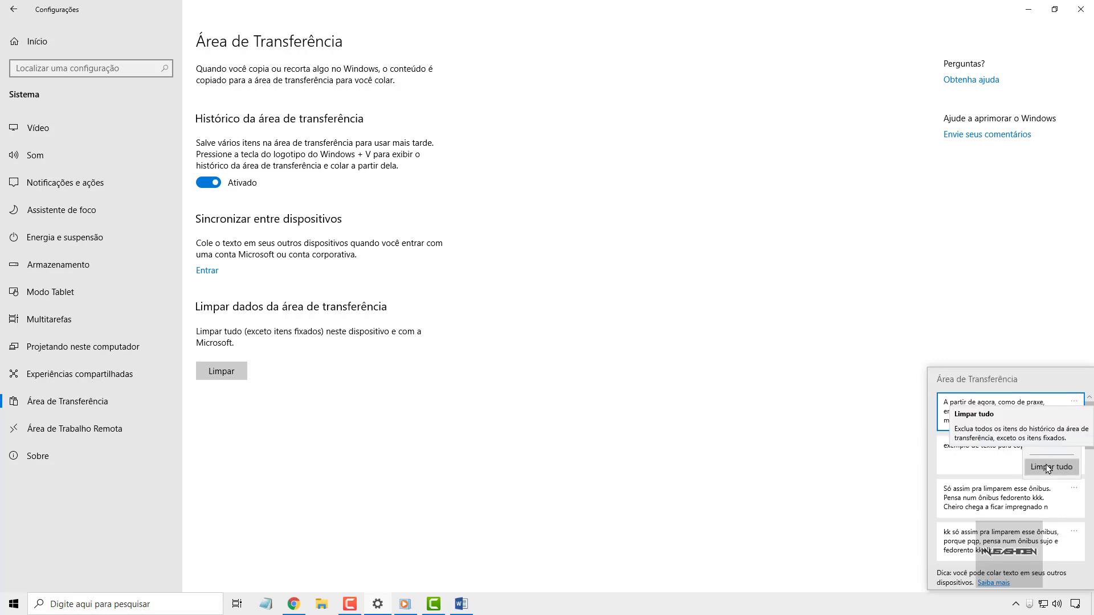
{"action": "left_click", "coordinate": [1046, 467]}
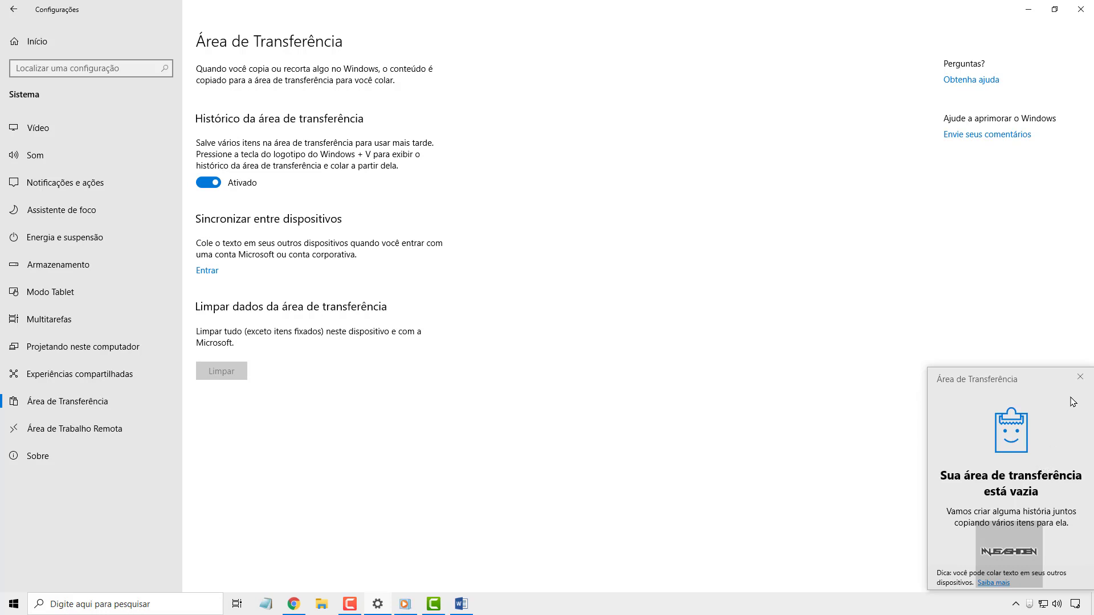
{"action": "left_click", "coordinate": [1079, 377]}
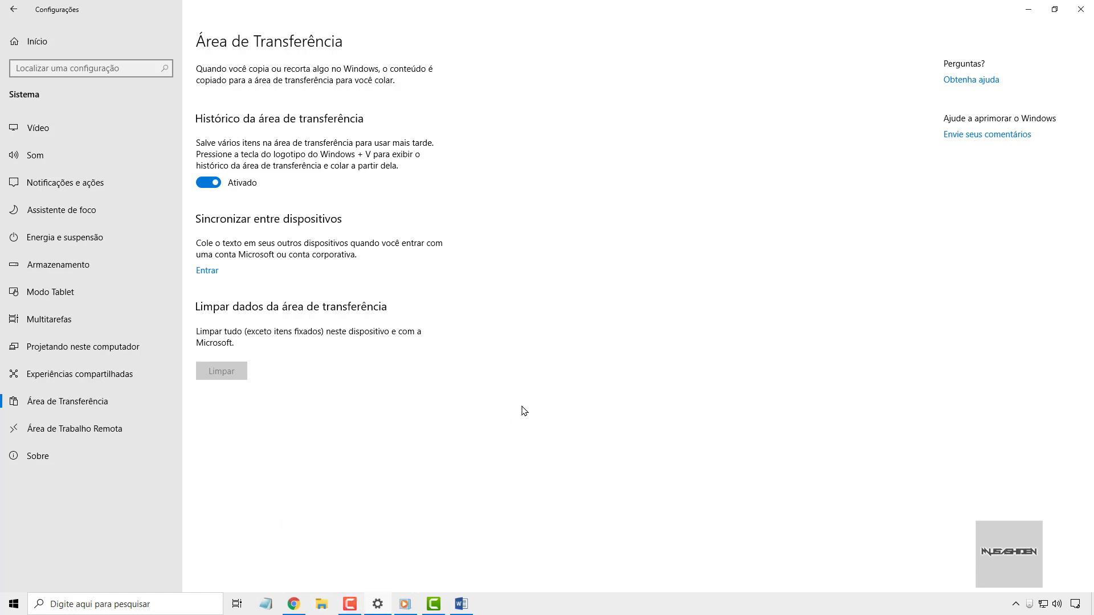
{"action": "left_click", "coordinate": [344, 598]}
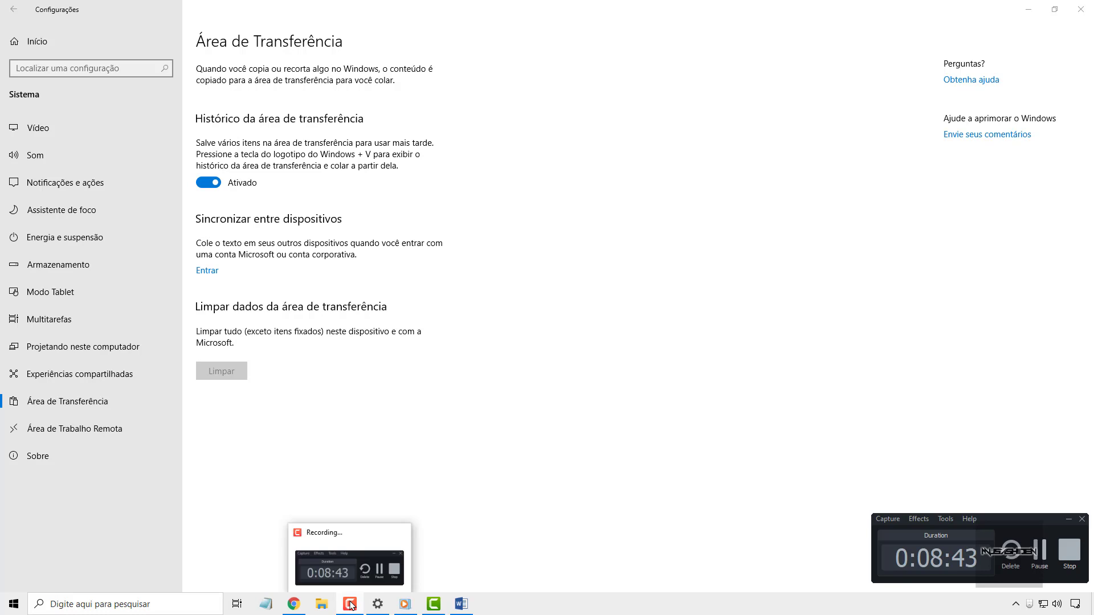
{"action": "left_click", "coordinate": [352, 604]}
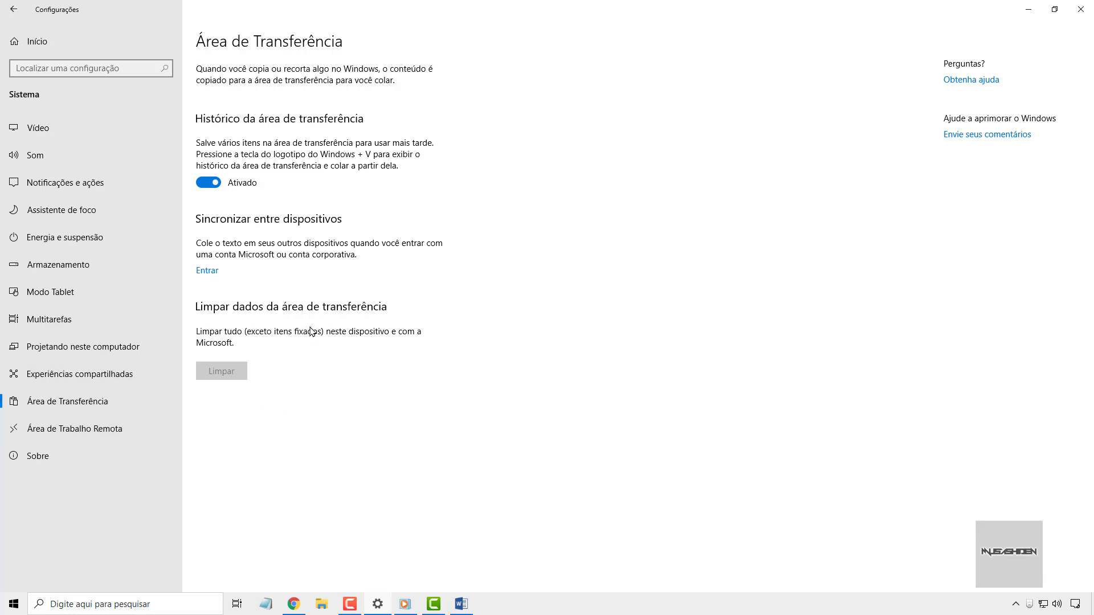
{"action": "left_click", "coordinate": [210, 188]}
{"action": "left_click", "coordinate": [215, 188]}
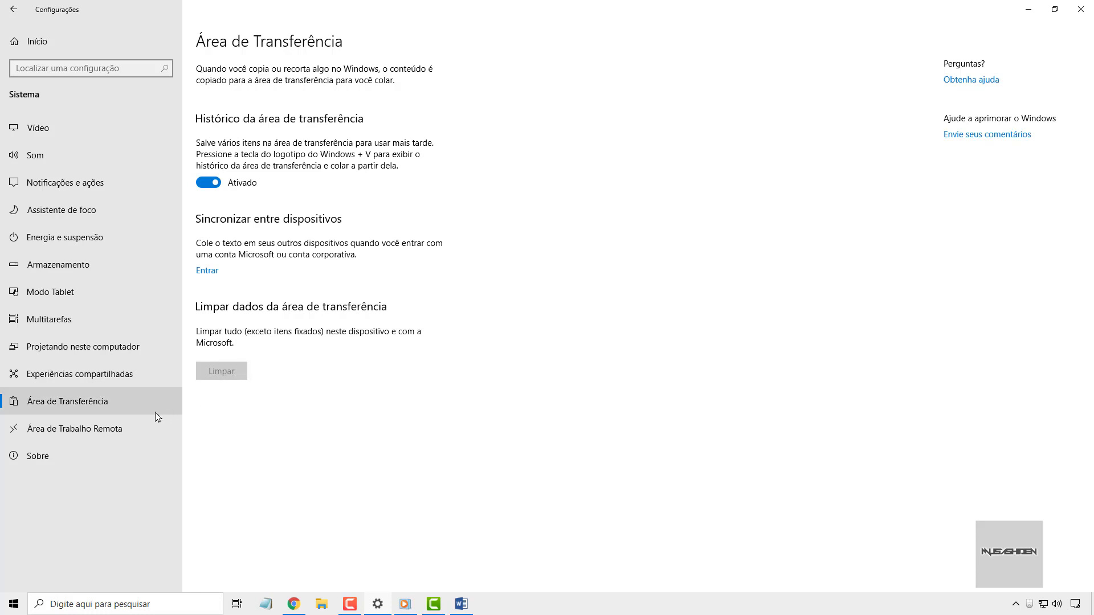
- View the Área de Trabalho Remota settings, and open the Sobre page of the system settings
{"action": "left_click", "coordinate": [130, 427]}
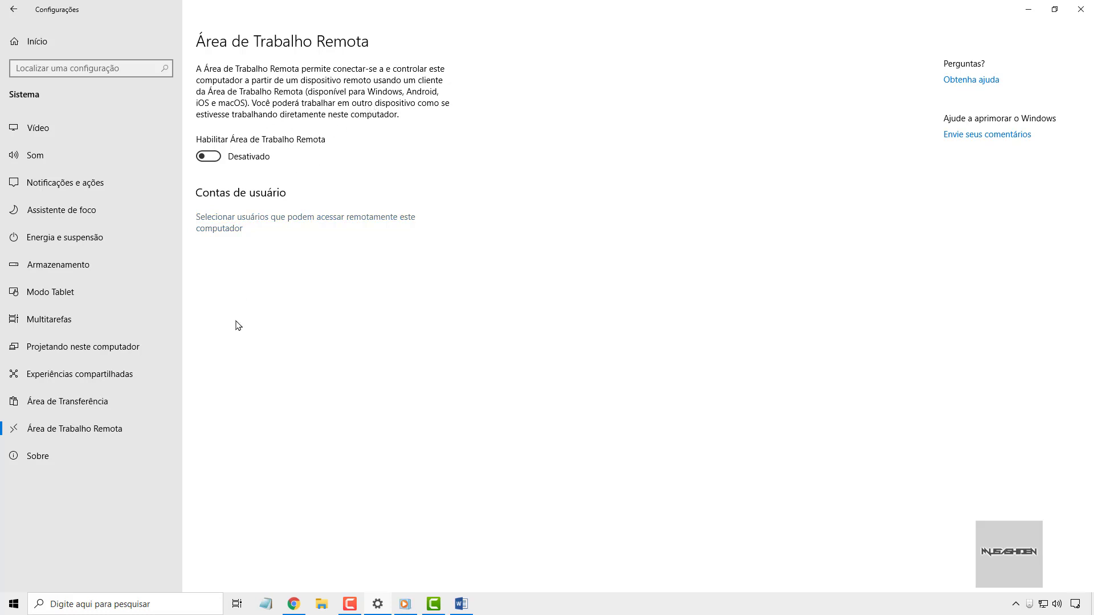
{"action": "left_click", "coordinate": [78, 462]}
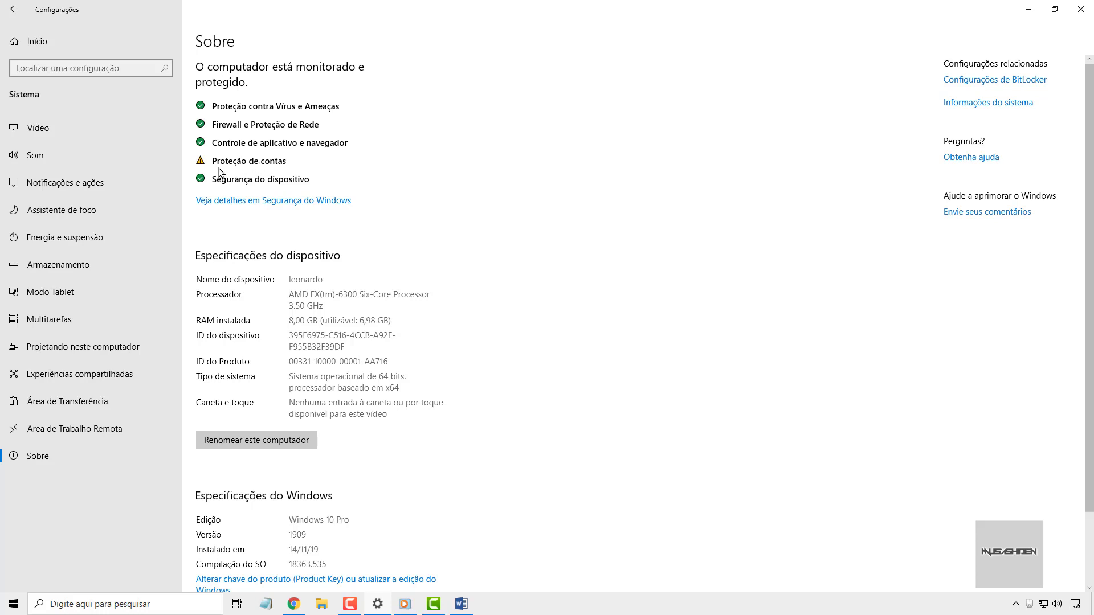
- Open the Windows Security details, dismiss the Proteção de contas recommendation, and close Windows Security
{"action": "left_click", "coordinate": [323, 203]}
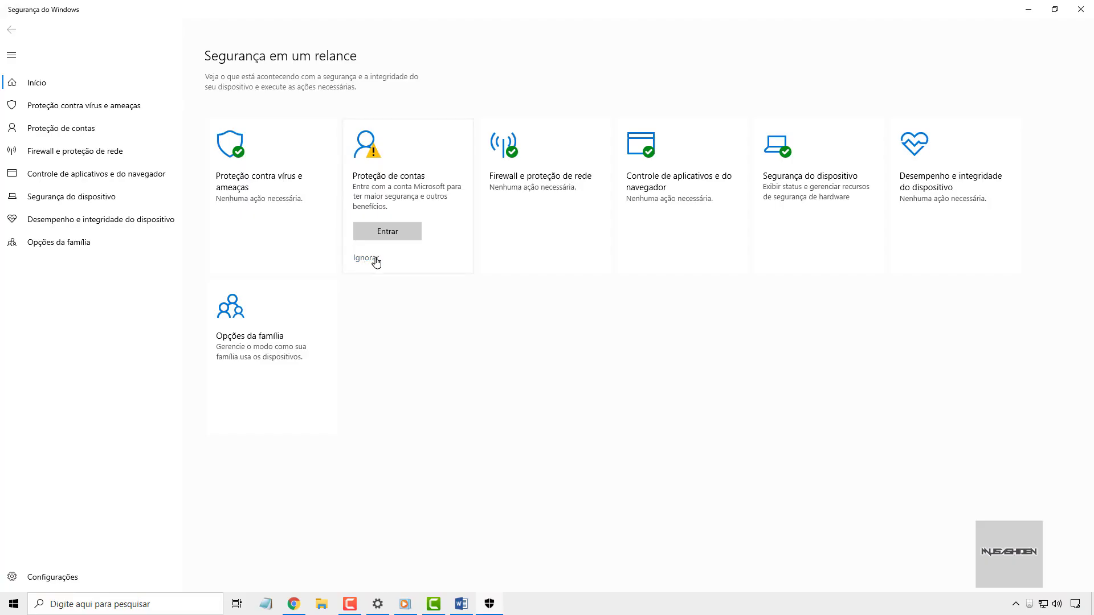
{"action": "left_click", "coordinate": [374, 261]}
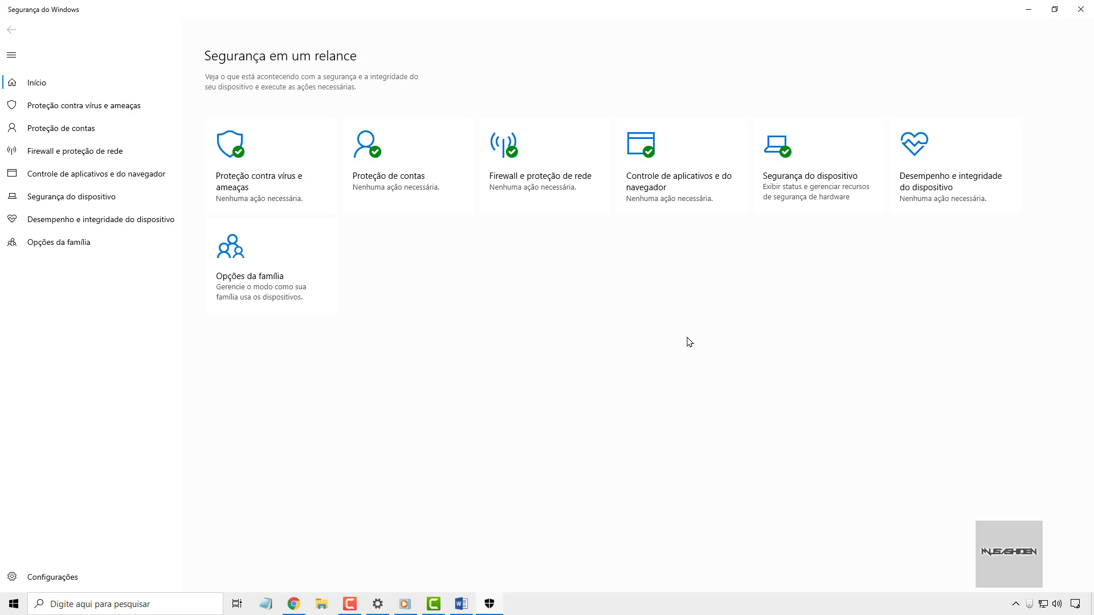
{"action": "left_click", "coordinate": [1080, 9]}
- Examine the device name and device ID in the device specifications on the Sobre page
{"action": "scroll", "coordinate": [426, 195], "scroll_direction": "down", "scroll_amount": 2}
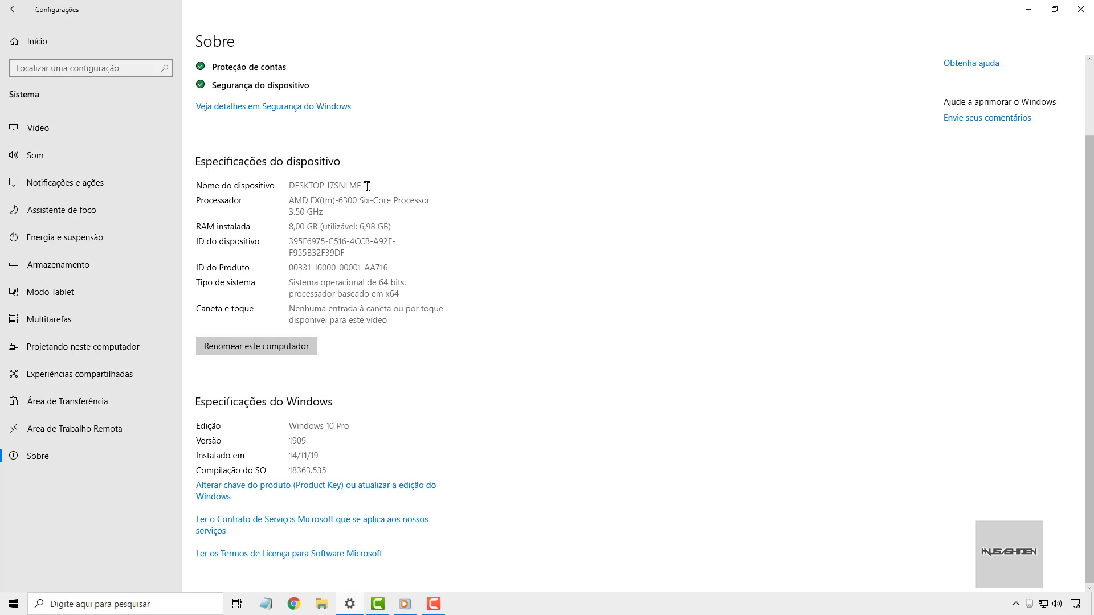
{"action": "left_click_drag", "start_coordinate": [367, 184], "coordinate": [288, 185]}
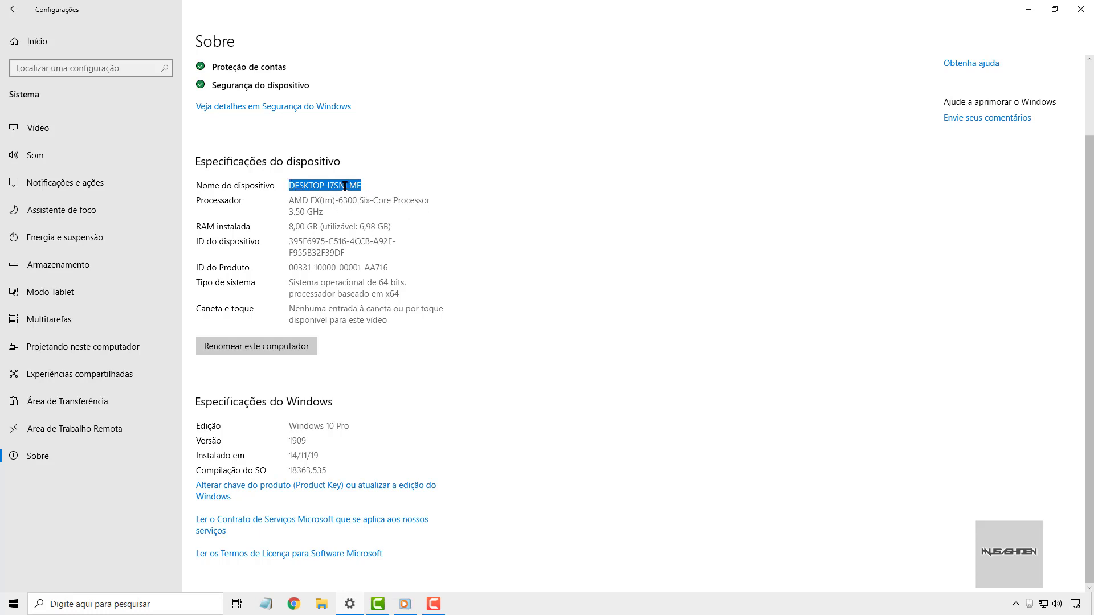
{"action": "left_click", "coordinate": [362, 187]}
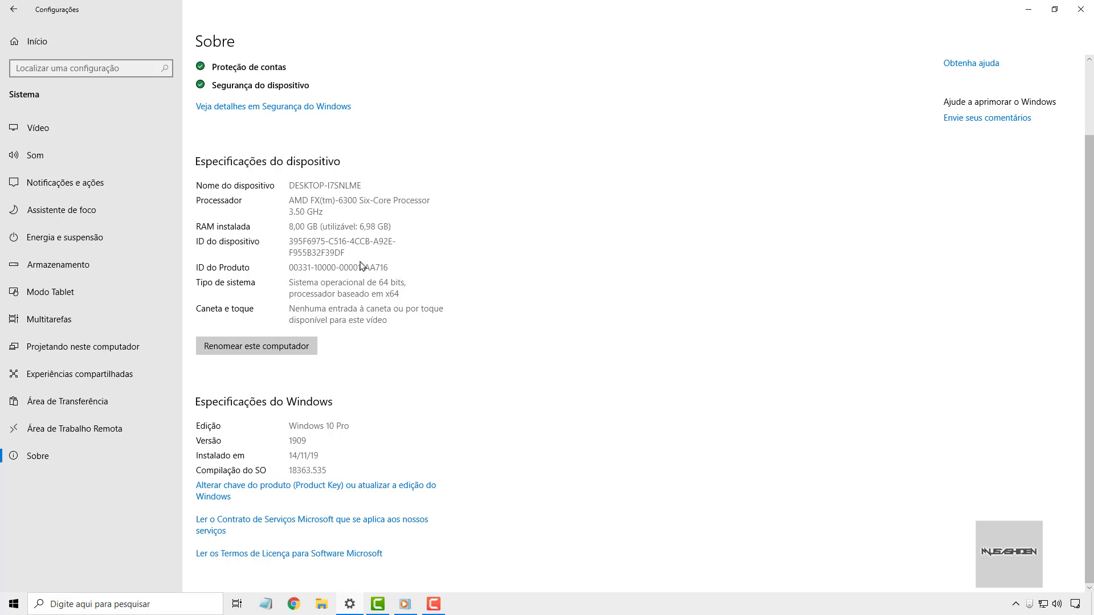
{"action": "left_click_drag", "start_coordinate": [288, 236], "coordinate": [449, 251]}
{"action": "left_click", "coordinate": [466, 248]}
{"action": "left_click_drag", "start_coordinate": [289, 185], "coordinate": [360, 185]}
{"action": "left_click", "coordinate": [354, 252]}
- Rename this computer to the owner's first name in lowercase, and postpone the restart
{"action": "left_click", "coordinate": [311, 350]}
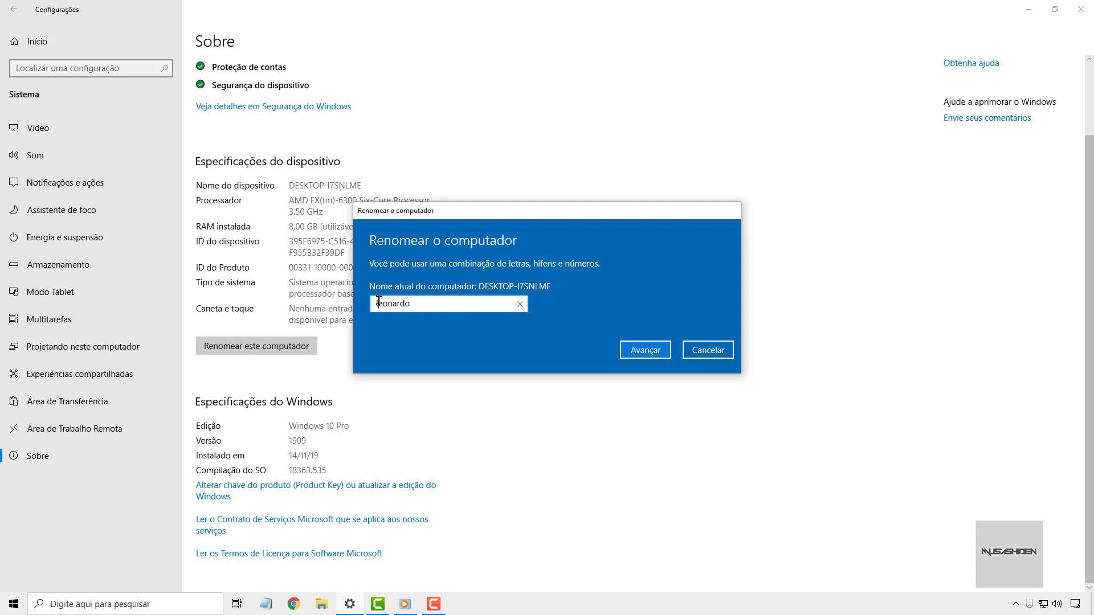
{"action": "key", "text": "BackSpace"}
{"action": "type", "text": "L"}
{"action": "key", "text": "BackSpace"}
{"action": "type", "text": "l"}
{"action": "left_click", "coordinate": [646, 353]}
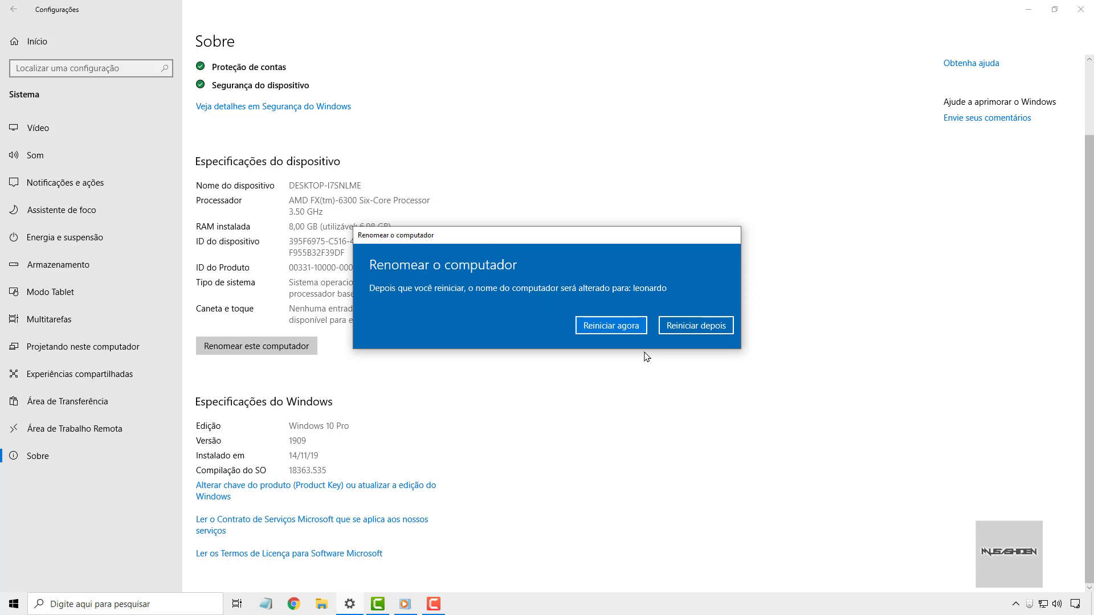
{"action": "left_click", "coordinate": [694, 328]}
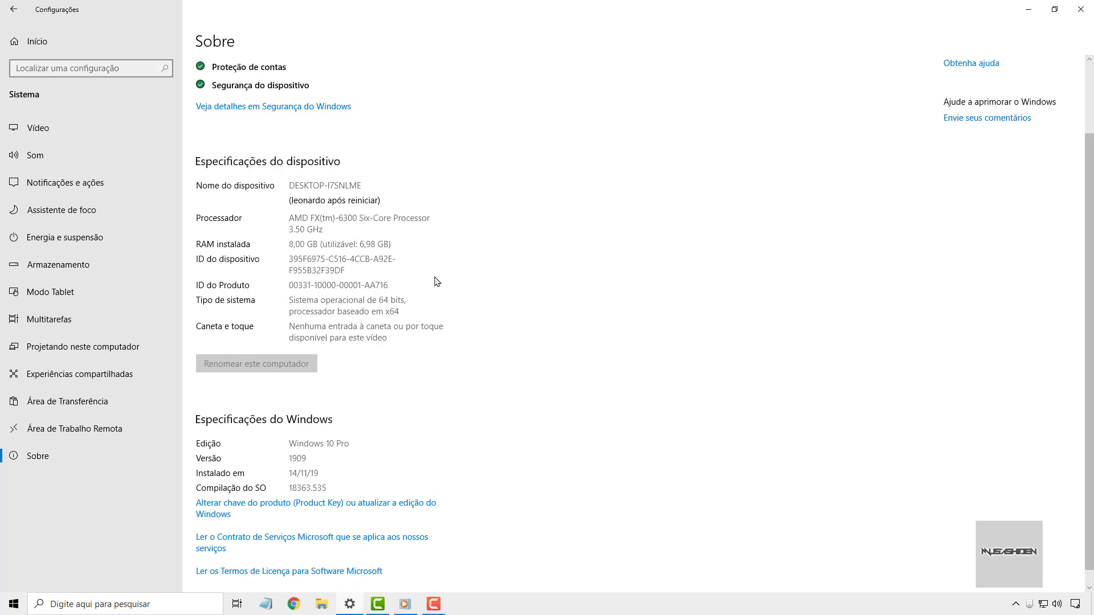
- Open the activation page for changing the product key or upgrading the edition from the Windows specifications
{"action": "scroll", "coordinate": [437, 281], "scroll_direction": "down", "scroll_amount": 1}
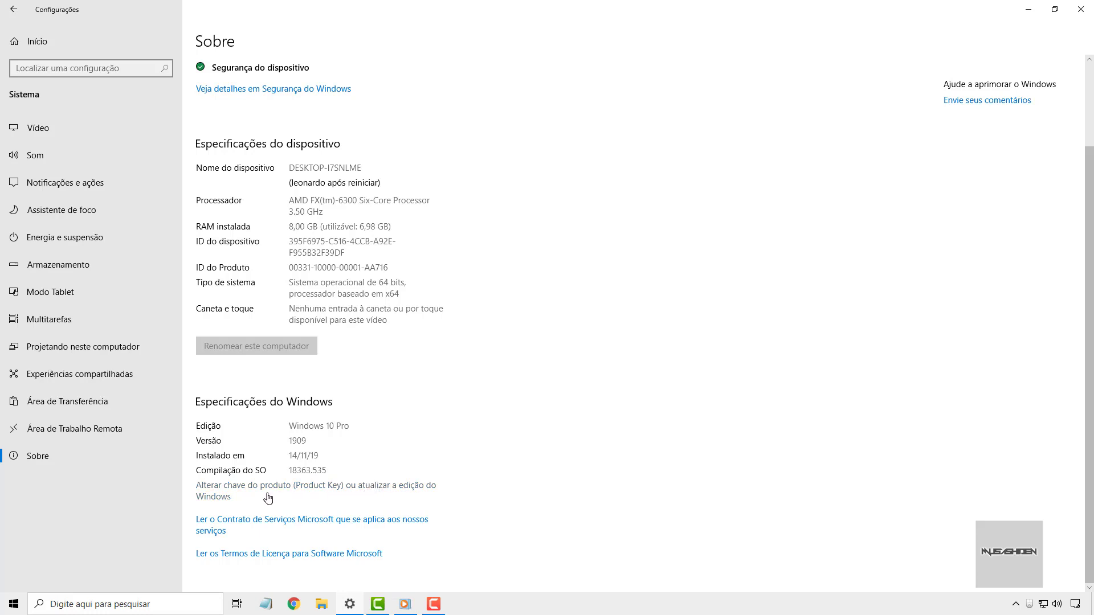
{"action": "left_click", "coordinate": [324, 493]}
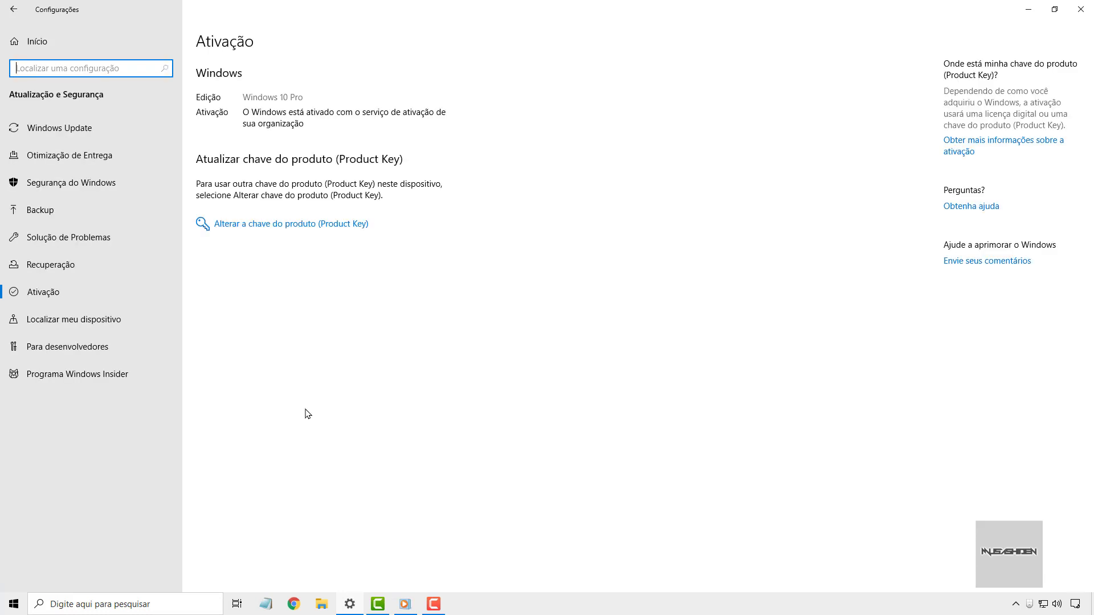
- Open the dialog for changing the Windows product key and cancel it without entering a key
{"action": "left_click", "coordinate": [262, 228]}
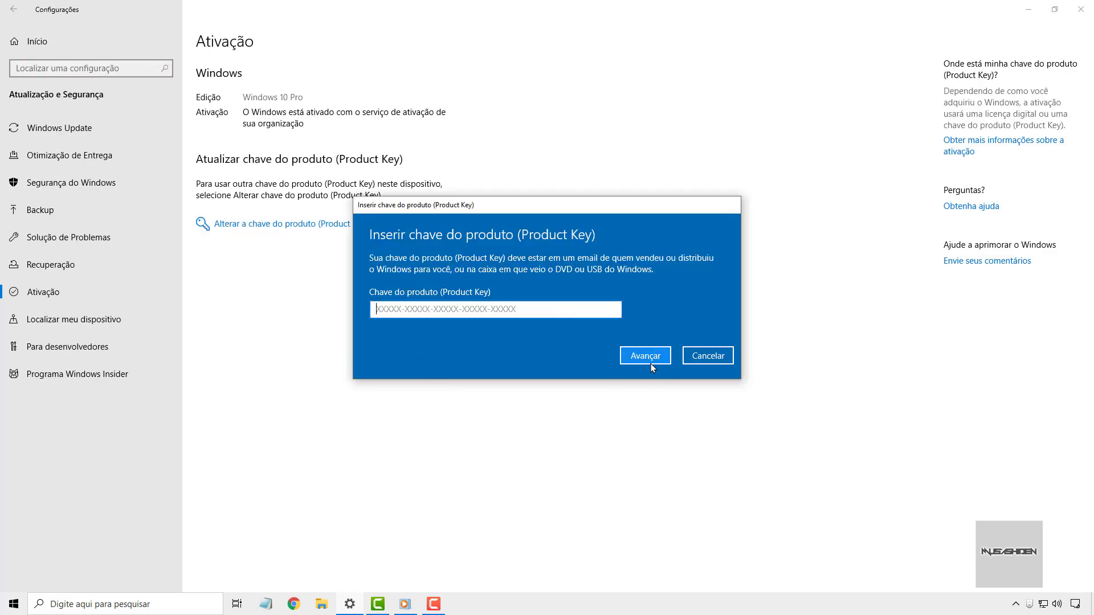
{"action": "left_click", "coordinate": [712, 357]}
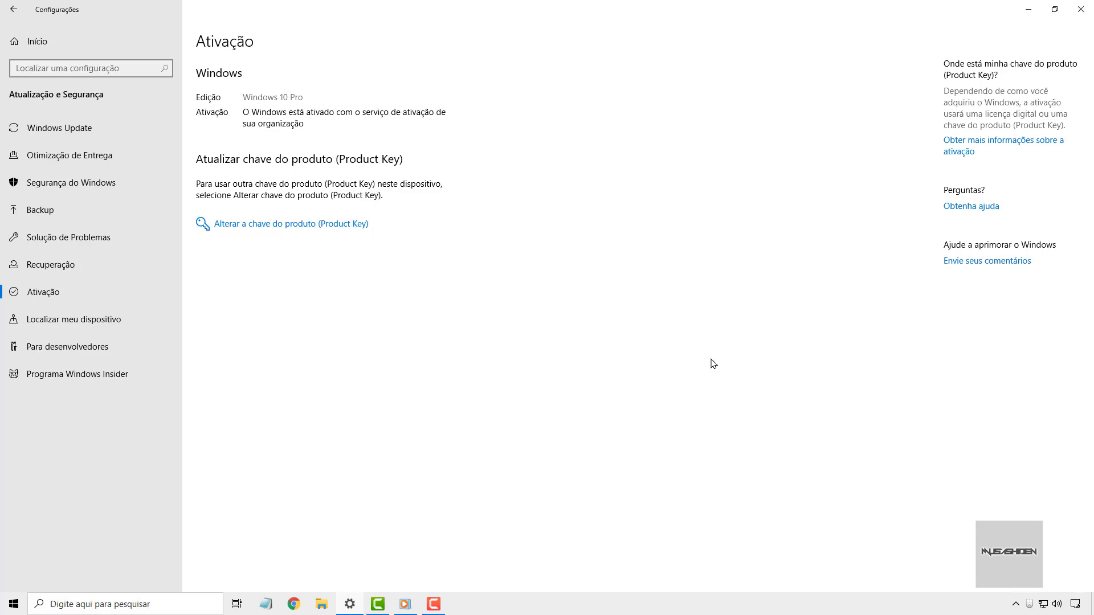
- Return to the Sobre page of the system settings and examine the device and Windows specifications
{"action": "key", "text": "super+x"}
{"action": "key", "text": "y"}
{"action": "scroll", "coordinate": [551, 384], "scroll_direction": "down", "scroll_amount": 2}
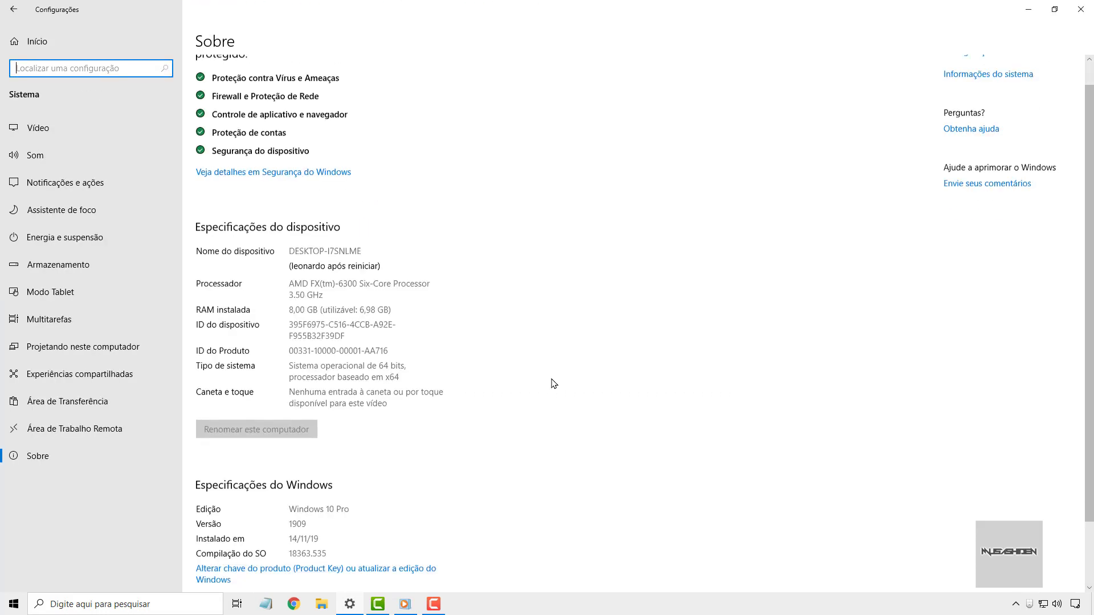
{"action": "scroll", "coordinate": [553, 380], "scroll_direction": "down", "scroll_amount": 3}
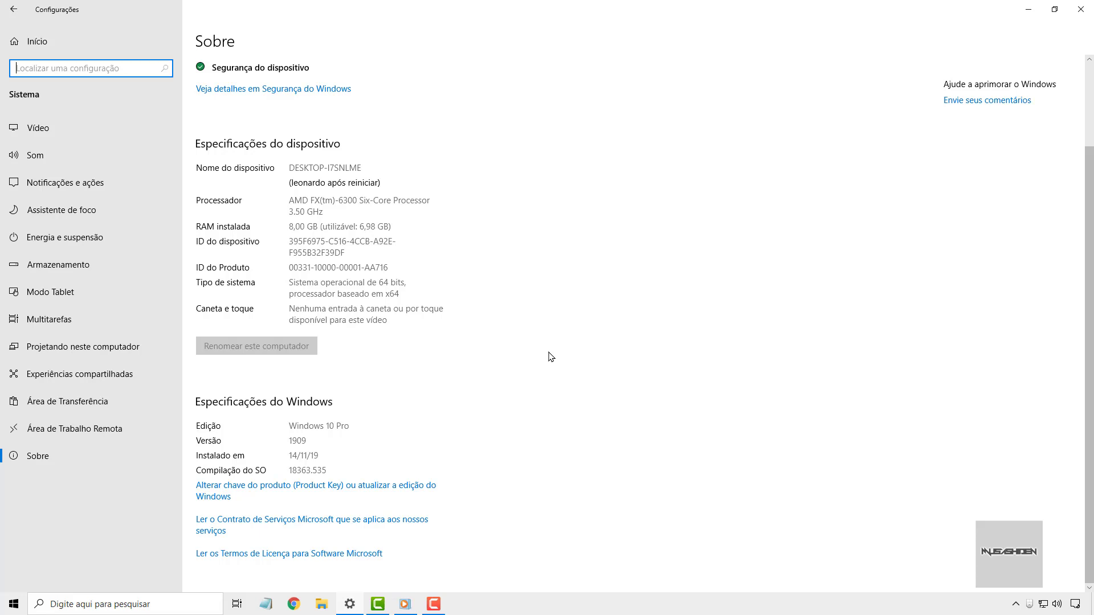
- Review the Vídeo, Assistente de foco, Notificações e ações, Multitarefas, Experiências compartilhadas, Área de Transferência and Som pages, then return to Vídeo
{"action": "left_click", "coordinate": [69, 138]}
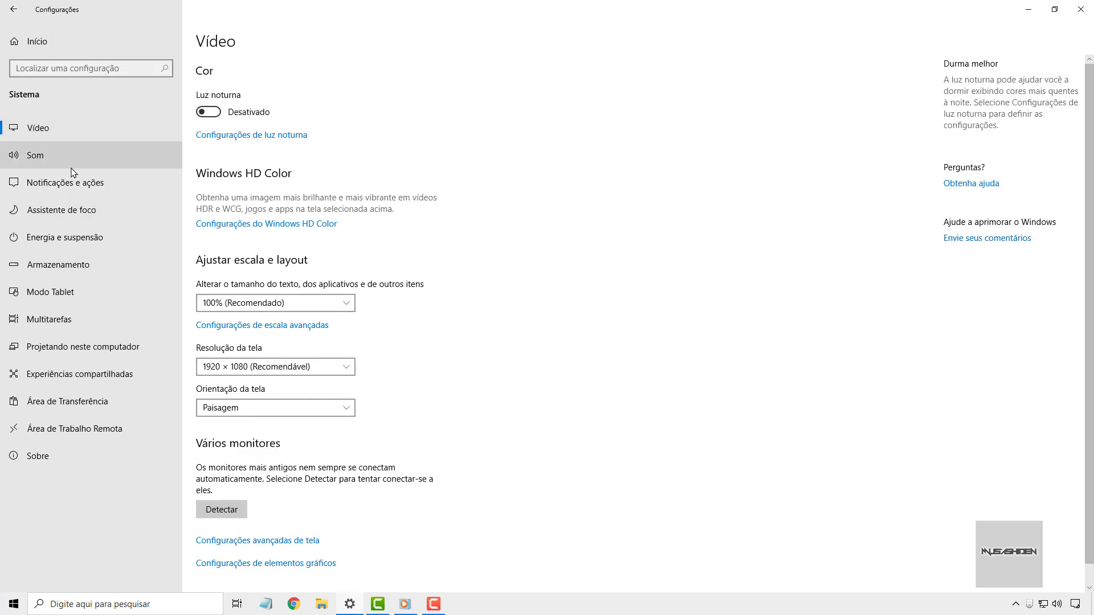
{"action": "left_click", "coordinate": [95, 210]}
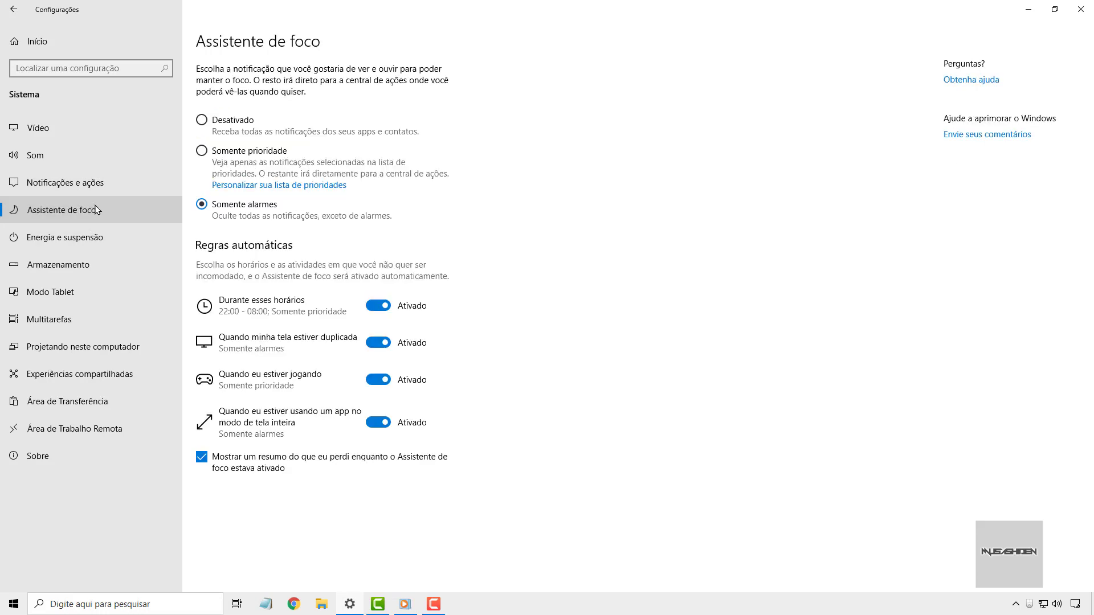
{"action": "left_click", "coordinate": [94, 184]}
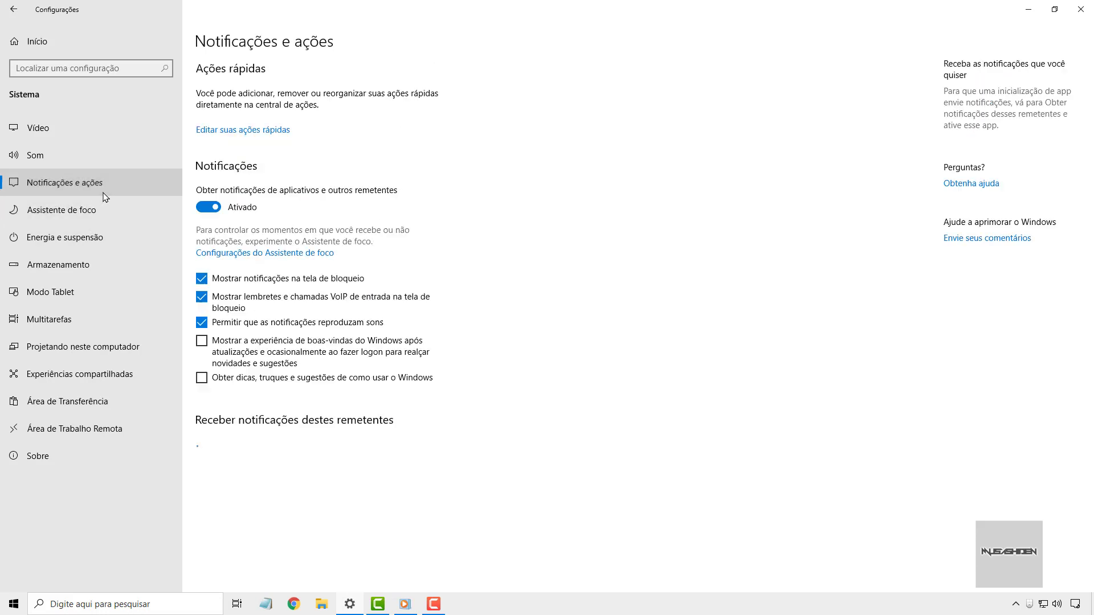
{"action": "left_click", "coordinate": [95, 330]}
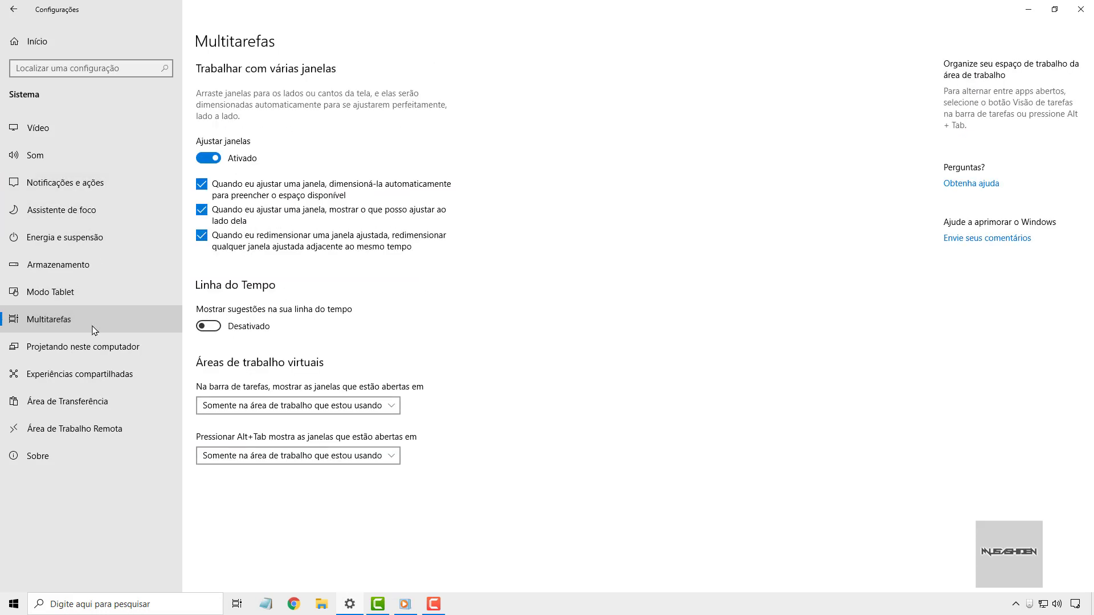
{"action": "left_click", "coordinate": [85, 375]}
{"action": "left_click", "coordinate": [87, 406]}
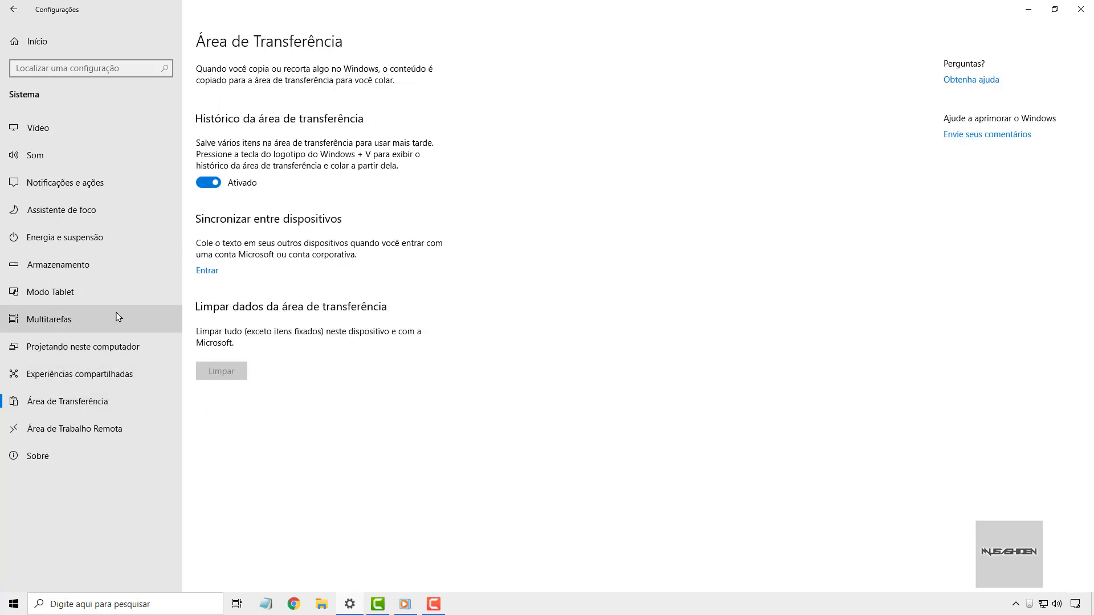
{"action": "left_click", "coordinate": [89, 159]}
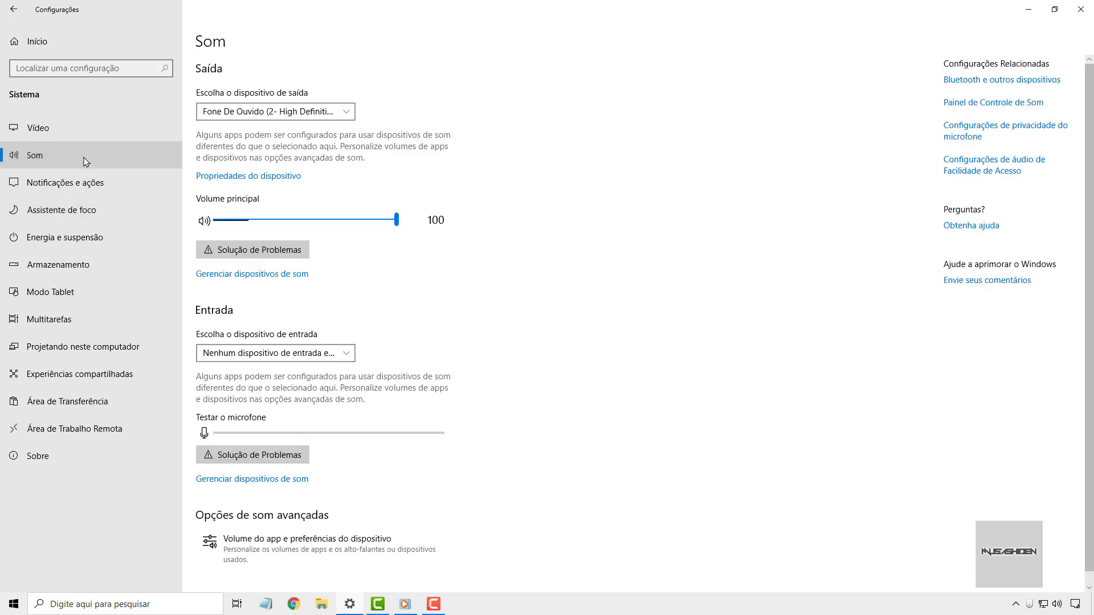
{"action": "left_click", "coordinate": [100, 136]}
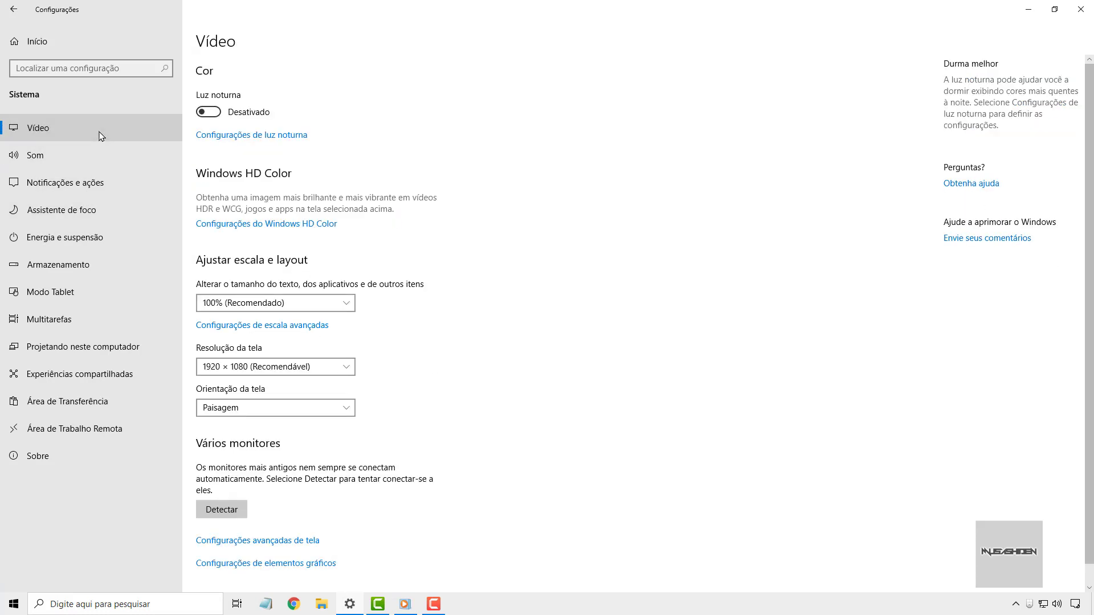